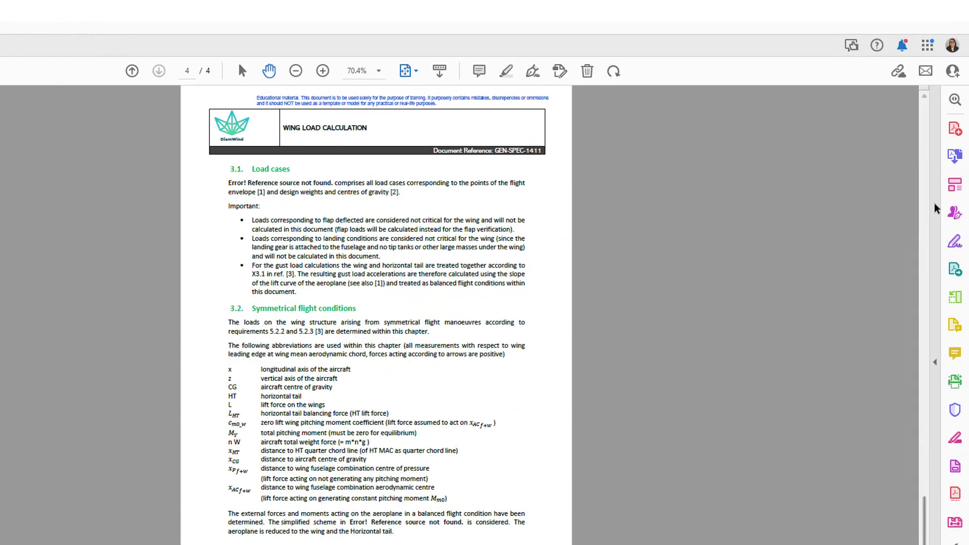
Step: Switch to Edit PDF and start a new watermark from the Watermark menu's Add option
left_click(957, 152)
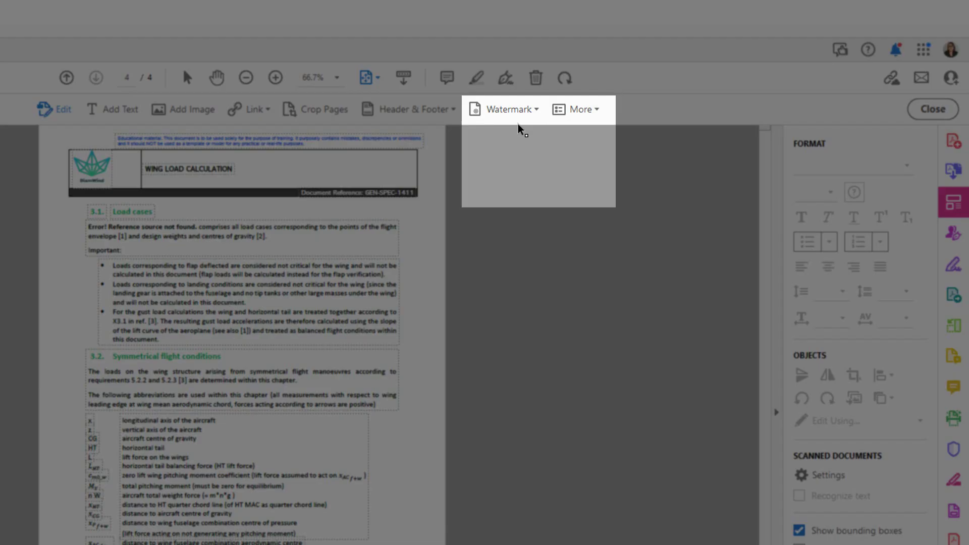
left_click(515, 112)
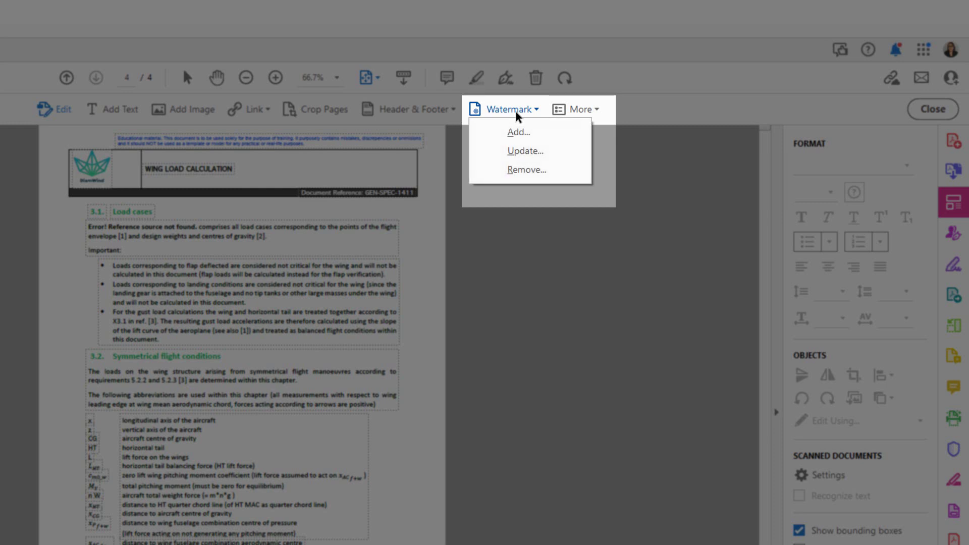
left_click(543, 138)
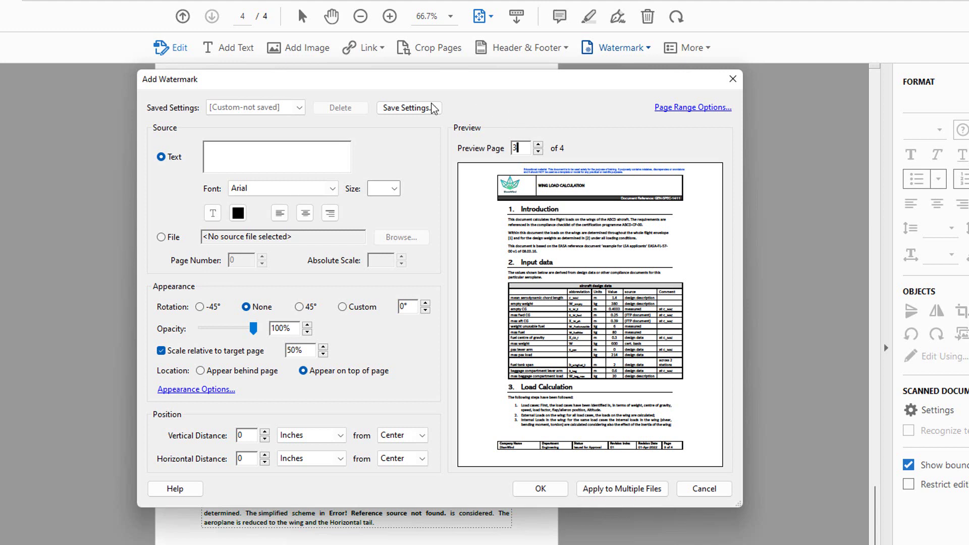
Step: Apply a CONFIDENTIAL text watermark in red, size 72, rotated 45°
left_click(275, 157)
type("CONFIDENTIAL")
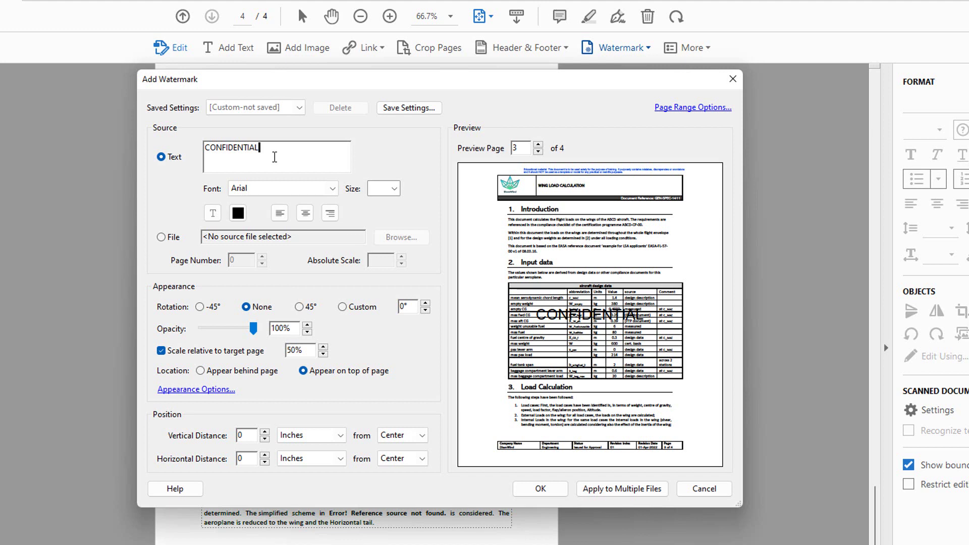
left_click(238, 213)
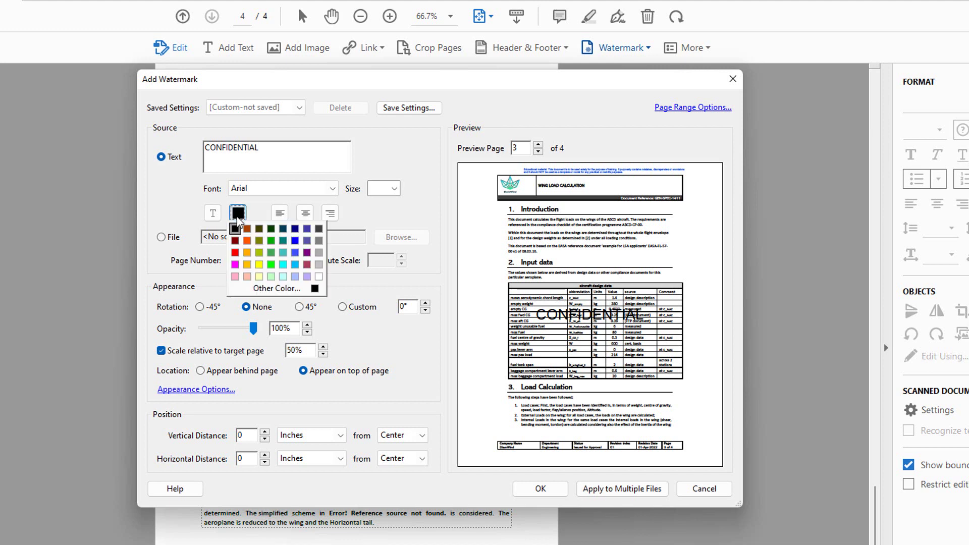
left_click(235, 252)
left_click(394, 188)
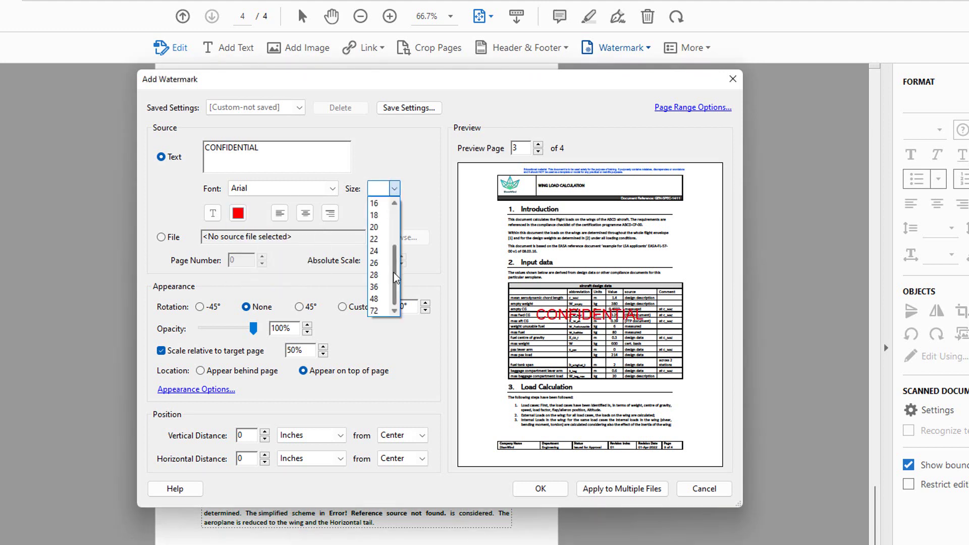
left_click(376, 310)
left_click(299, 307)
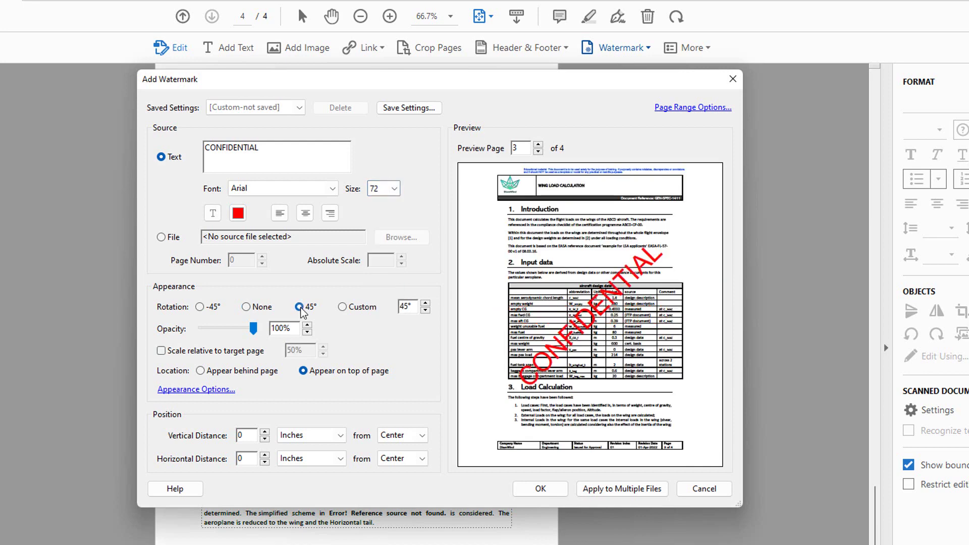
left_click(554, 487)
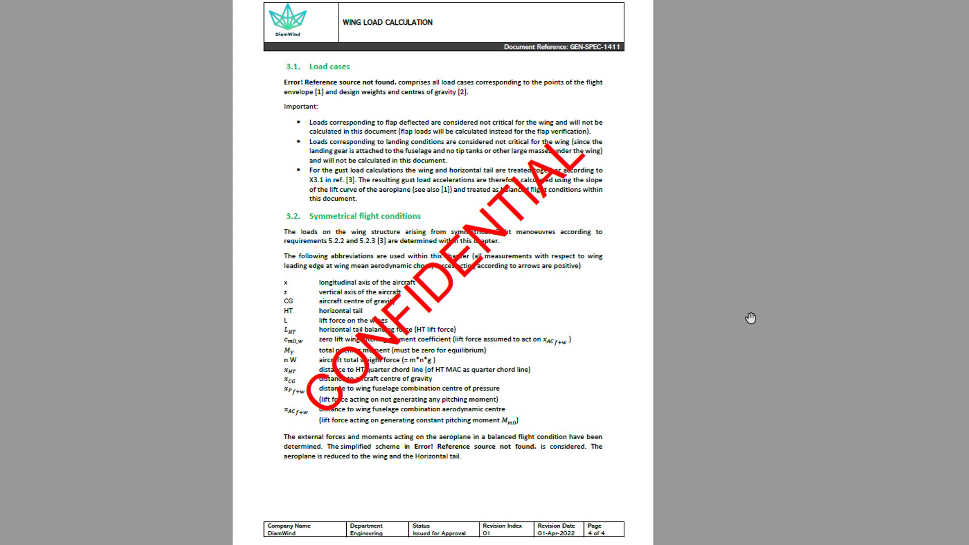
Step: Scroll up through pages 3 and 2 to inspect the CONFIDENTIAL watermark
scroll(750, 317, "up", 3)
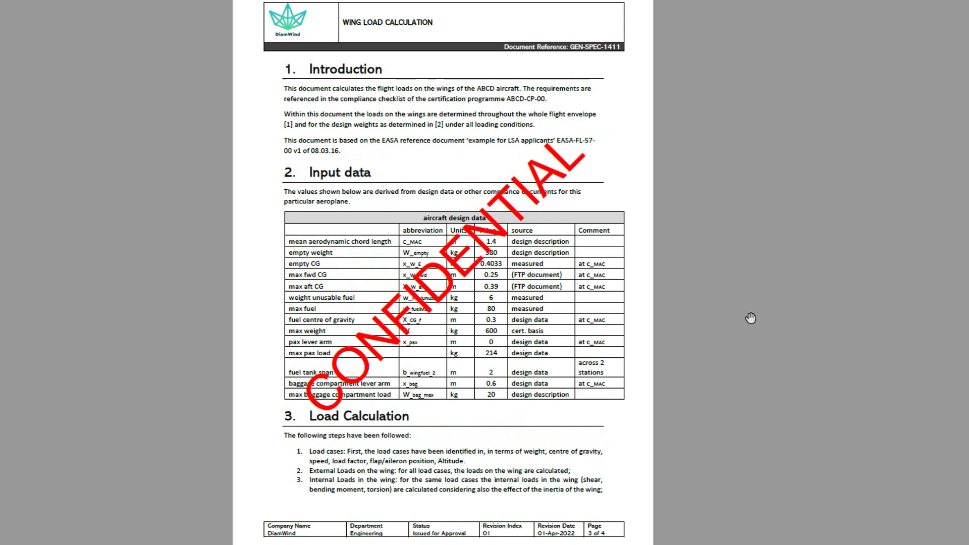
scroll(750, 318, "up", 3)
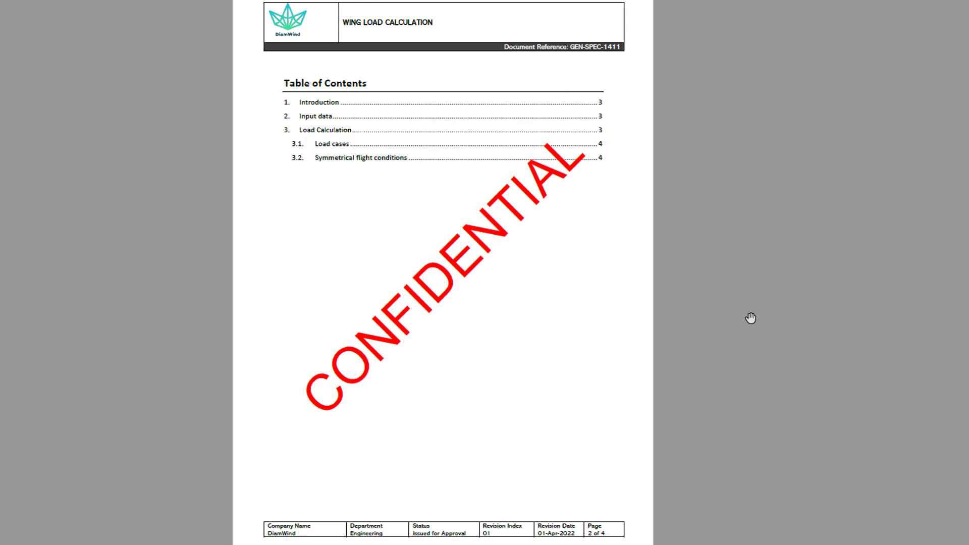
scroll(751, 318, "down", 3)
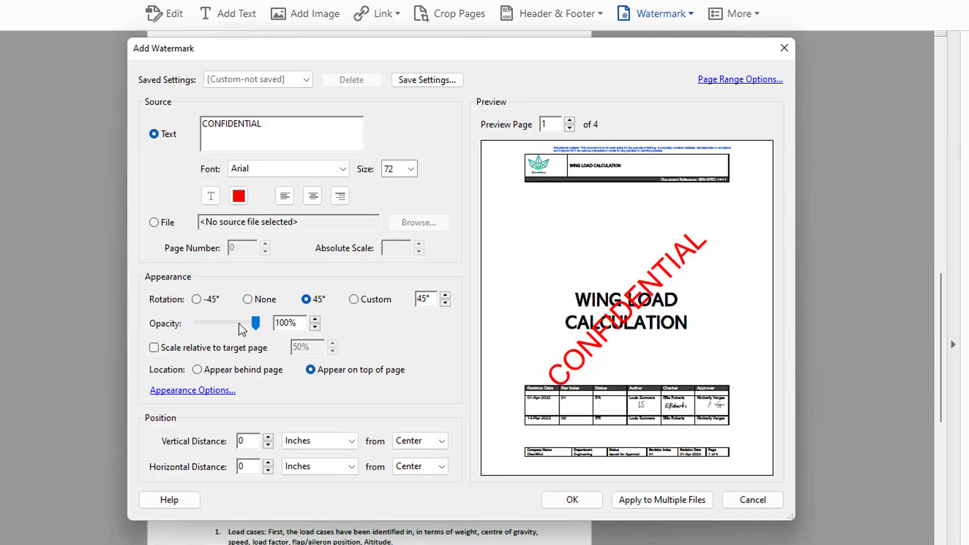
Step: Lower the watermark opacity toward 60% using the slider and the Opacity field
left_click_drag(255, 323, 216, 327)
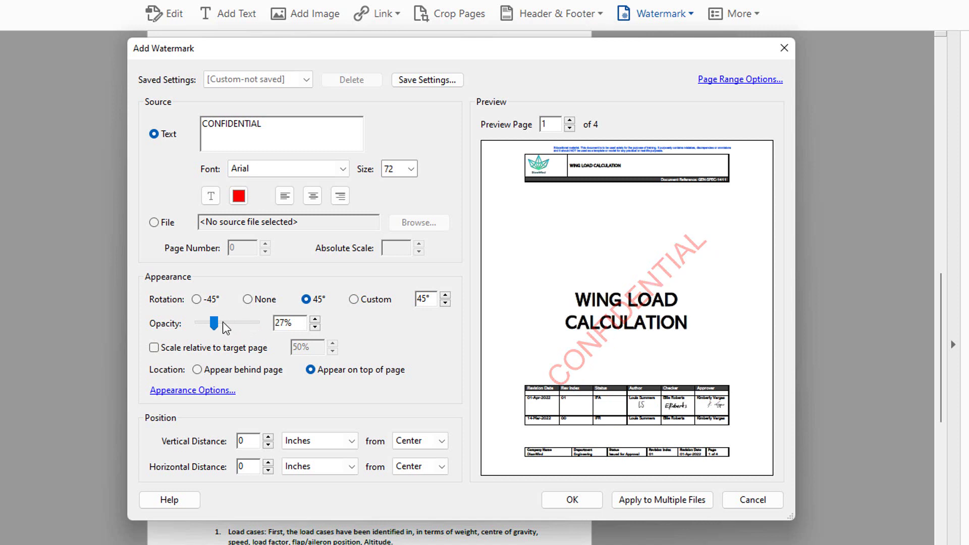
double_click(280, 323)
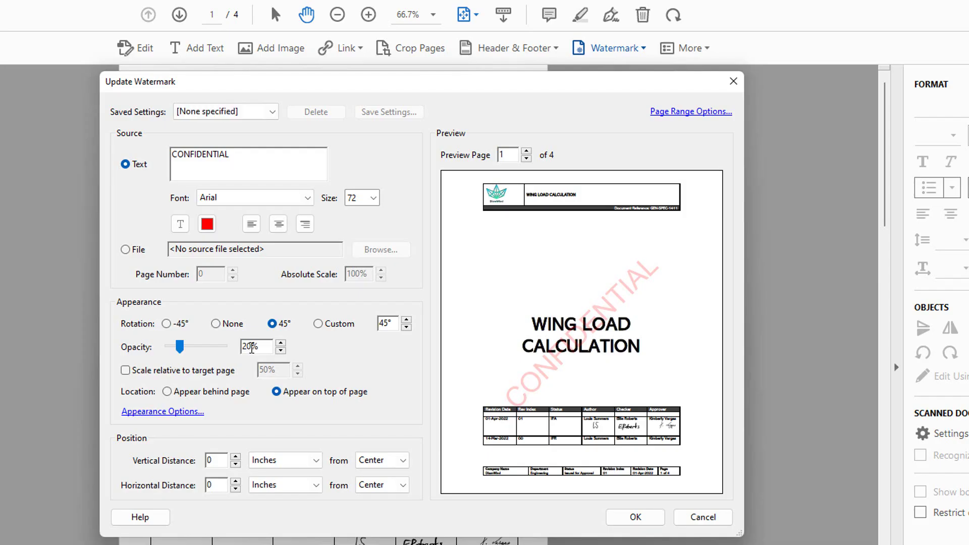
double_click(247, 347)
type("40")
key("BackSpace")
key("BackSpace")
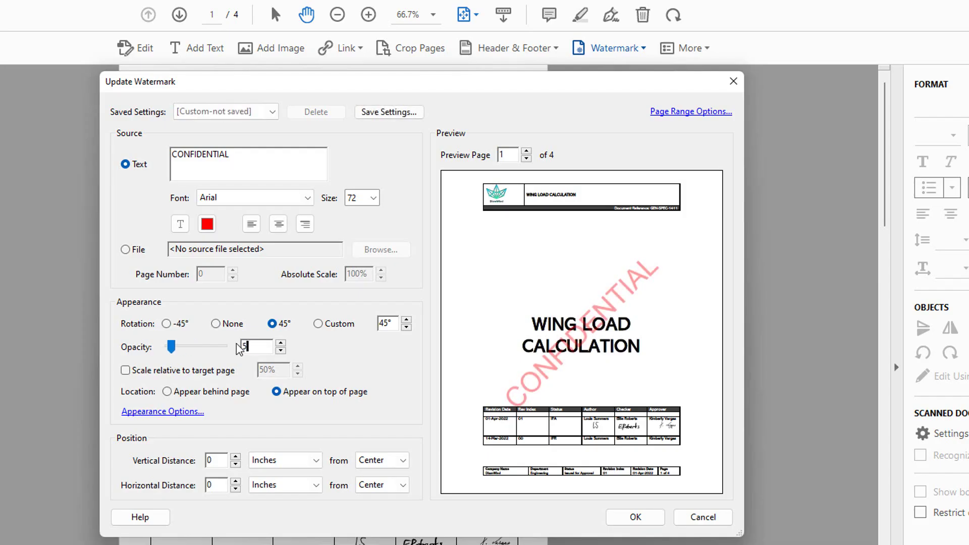
type("1060")
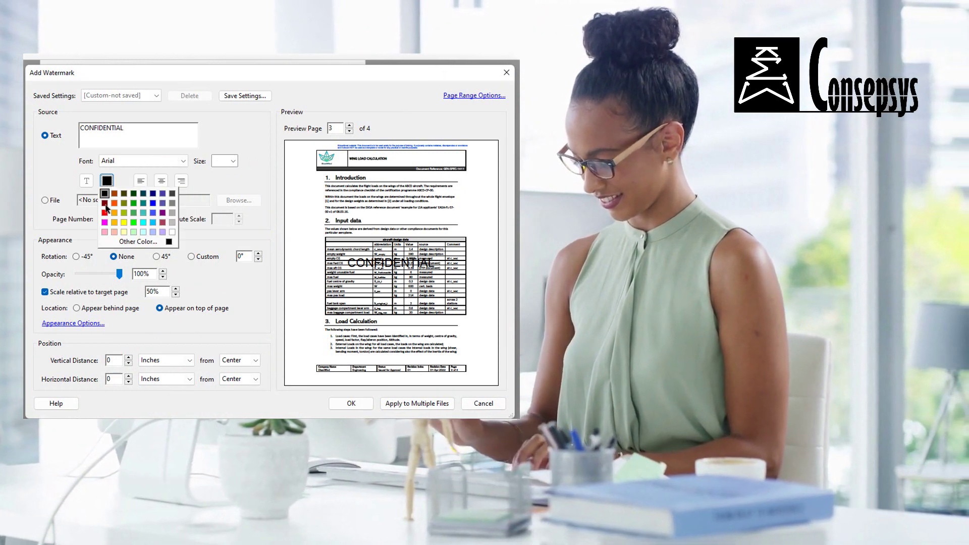
Step: Make the watermark red, size 72, rotated 45°, with page-relative scaling turned off
left_click(116, 199)
left_click(224, 160)
left_click(220, 255)
left_click(45, 292)
left_click(156, 256)
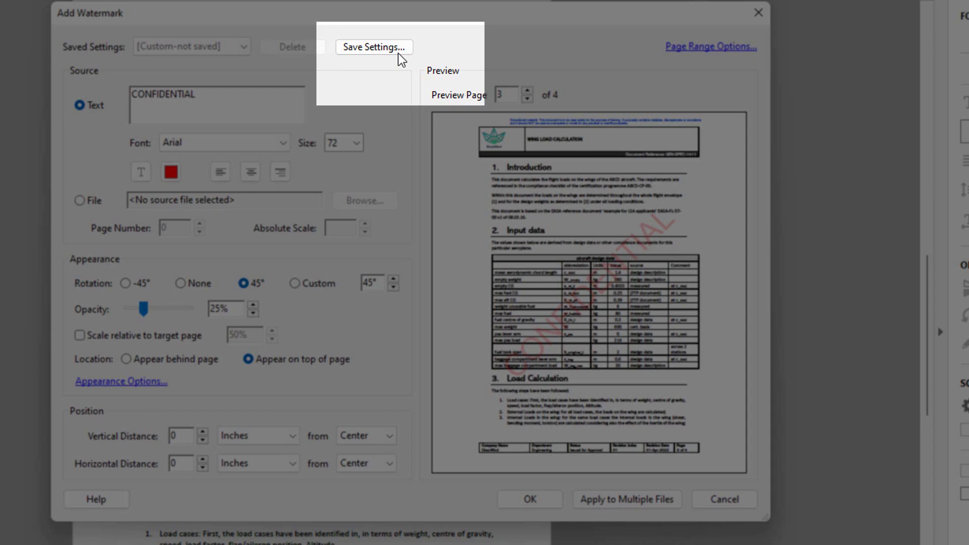
Step: Save the current watermark settings as the preset 'CONFIDENTIAL - Red watermark'
left_click(402, 50)
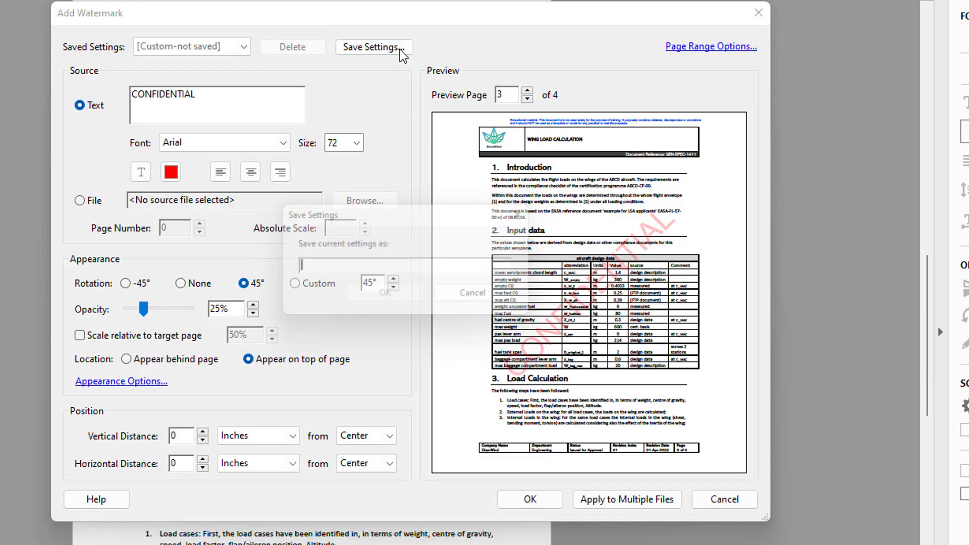
type("CONFIDENTIAL - Red watermark")
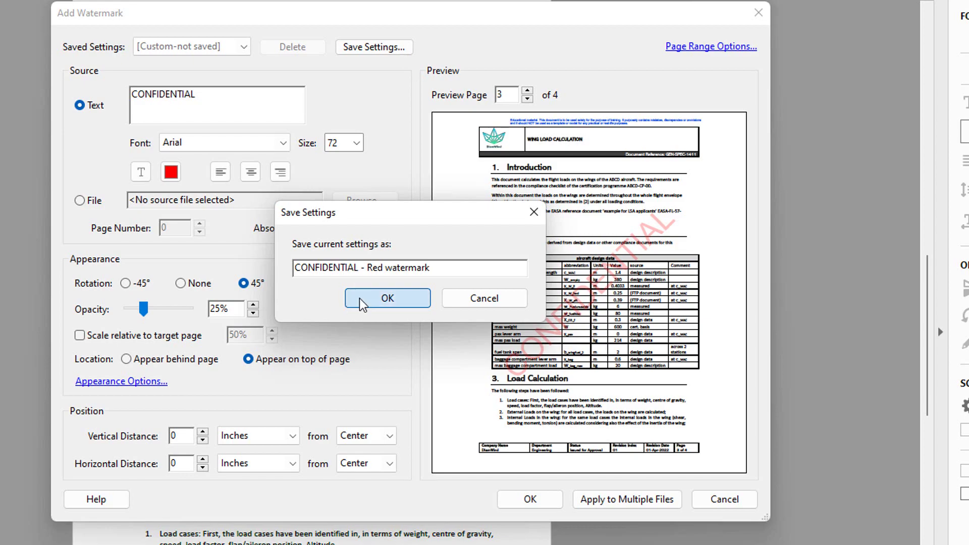
left_click(387, 298)
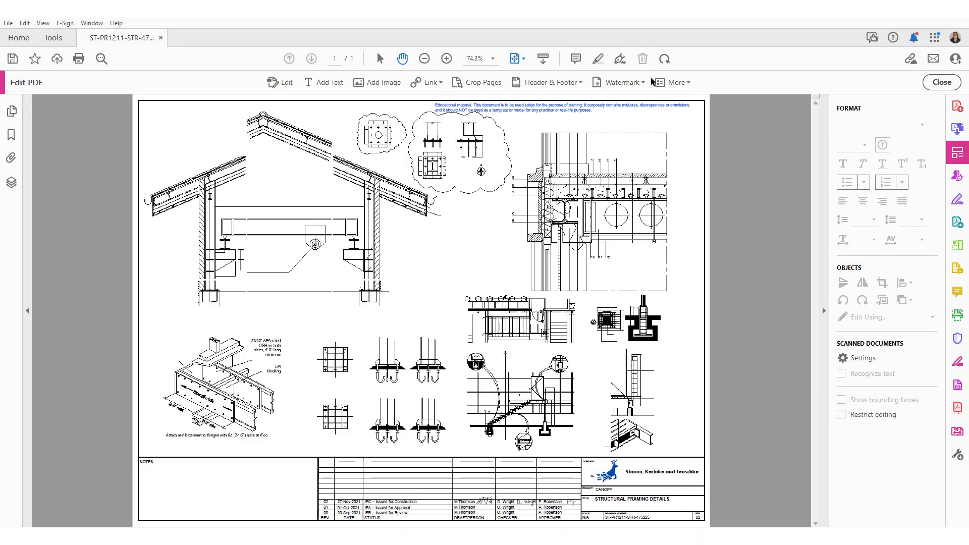
Step: Apply the saved 'CONFIDENTIAL - Red watermark' preset to the structural framing drawing
left_click(637, 83)
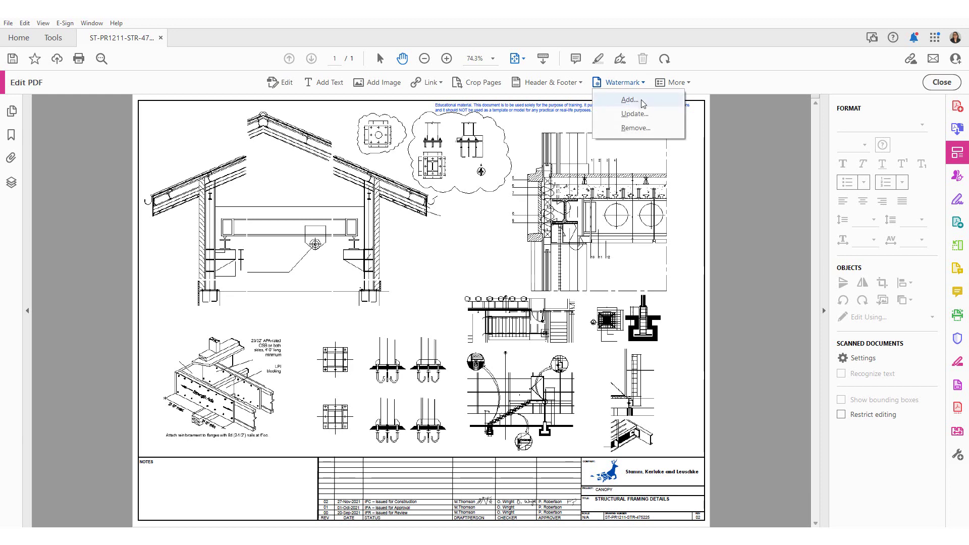
left_click(642, 101)
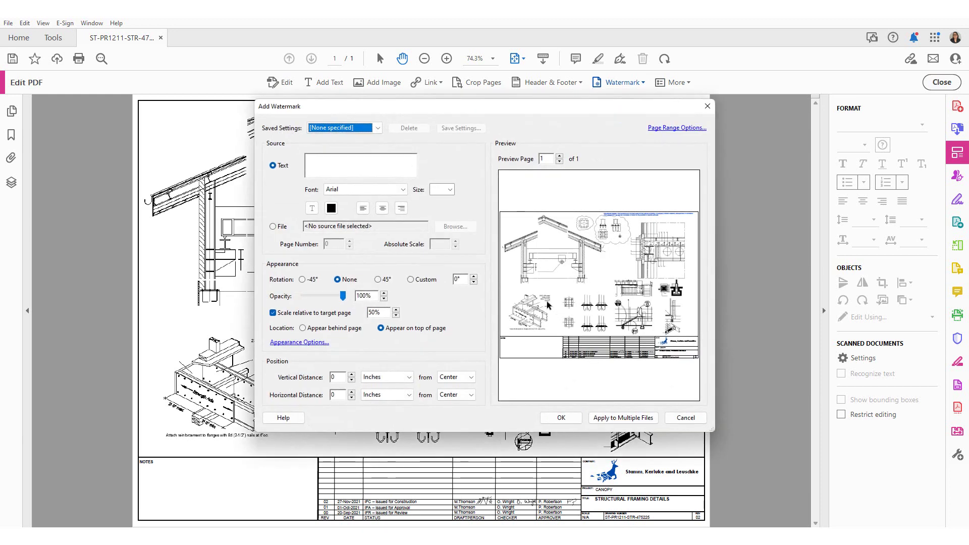
left_click(379, 130)
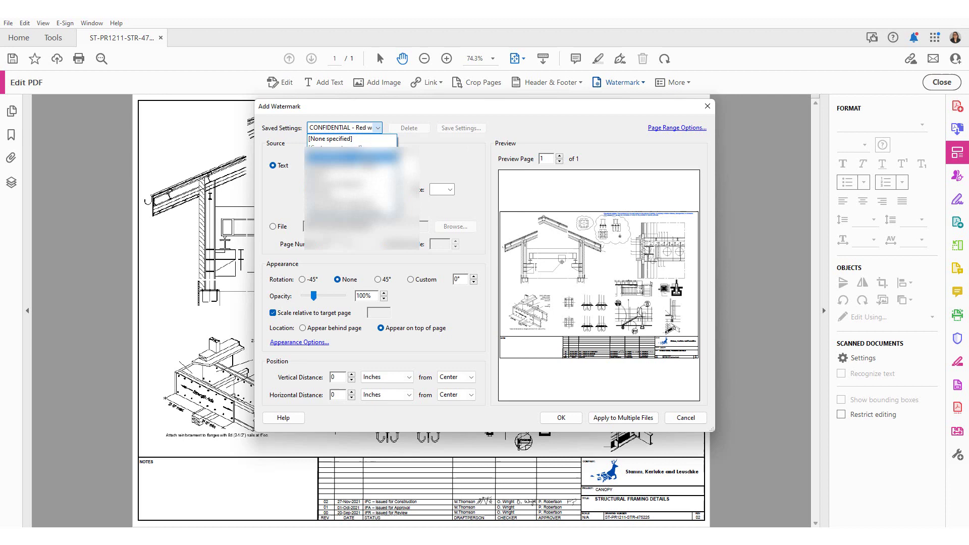
left_click(367, 160)
left_click(561, 418)
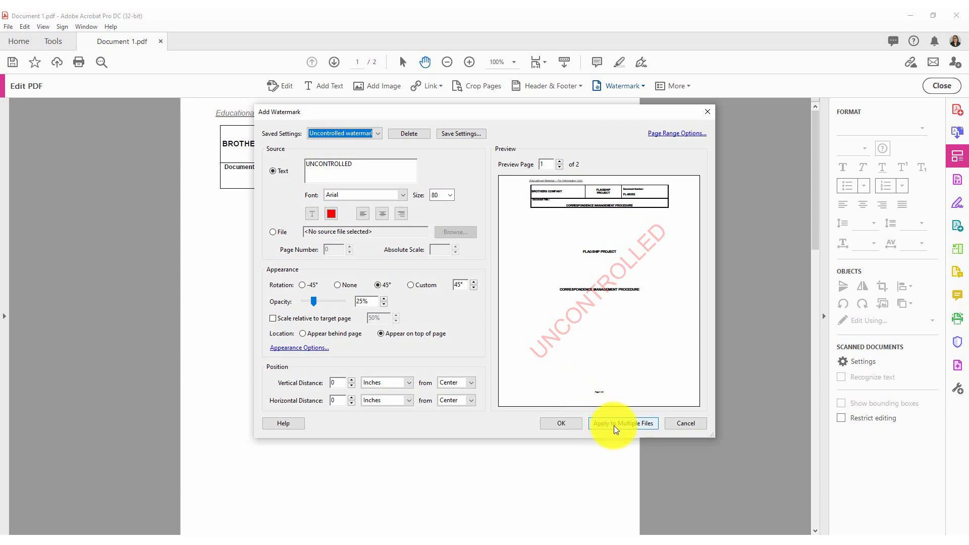
Step: Add Document 1.pdf, Document 2.pdf and Document 3.pdf to a multi-file watermark batch
left_click(615, 429)
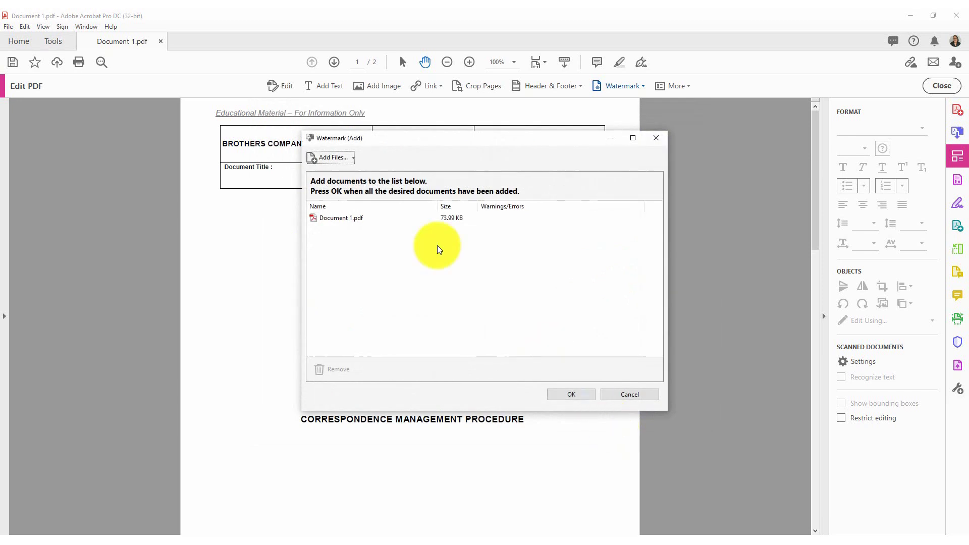
left_click(347, 162)
left_click(350, 177)
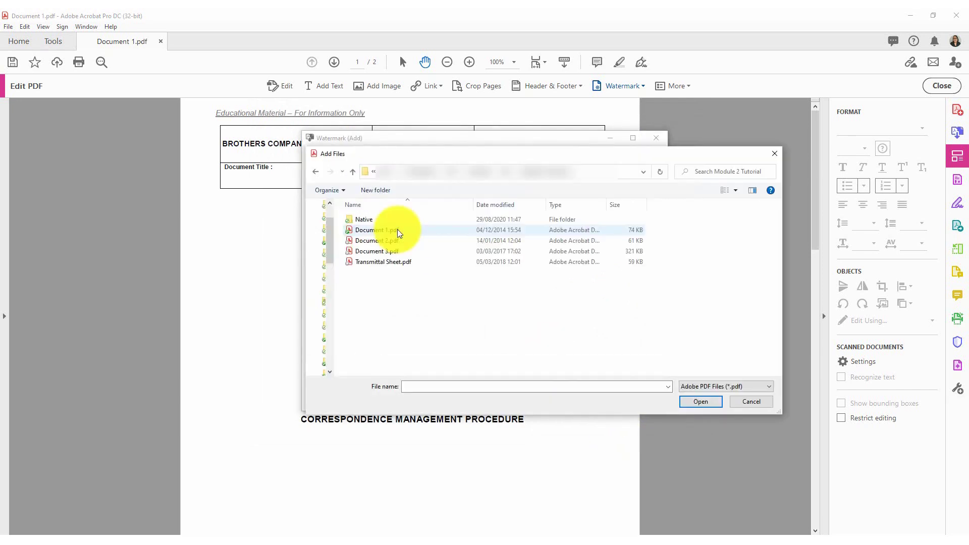
left_click(383, 230)
left_click(392, 251, "shift")
left_click(705, 406)
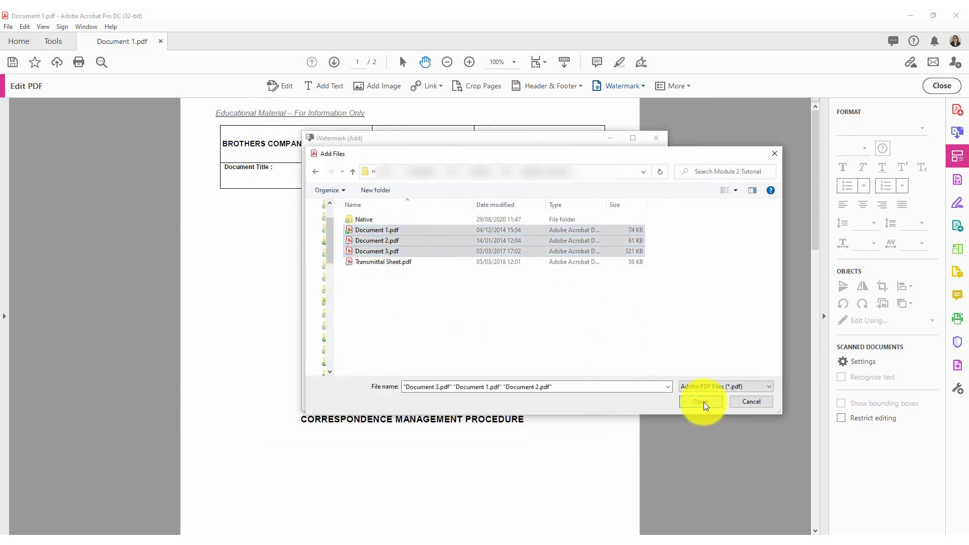
Step: Accept the output options to watermark the batch, then view the stamped Document 2.pdf
left_click(580, 396)
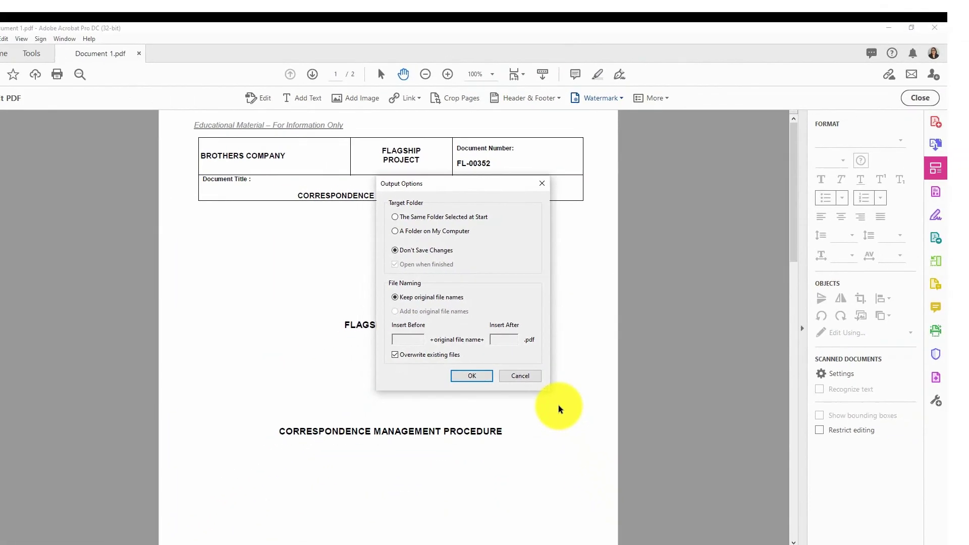
left_click(461, 463)
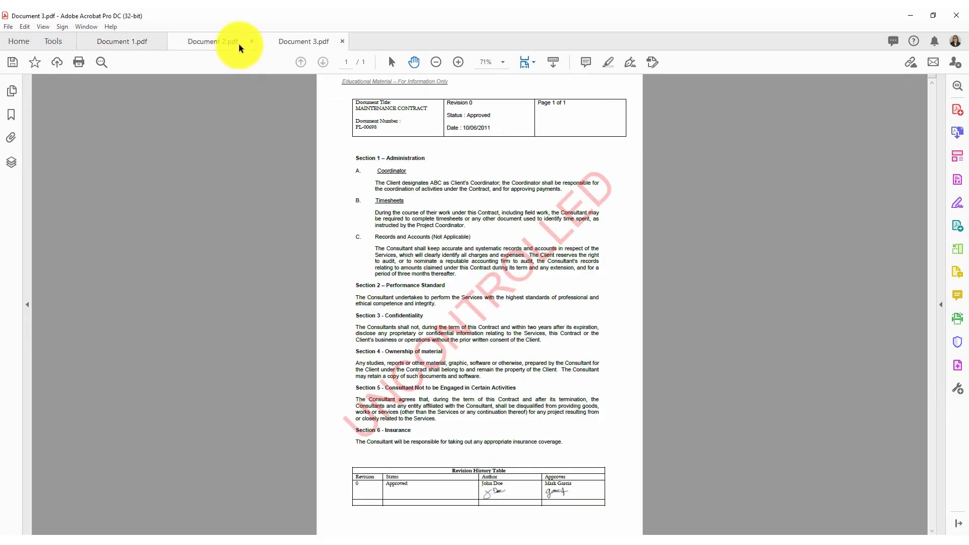
left_click(234, 44)
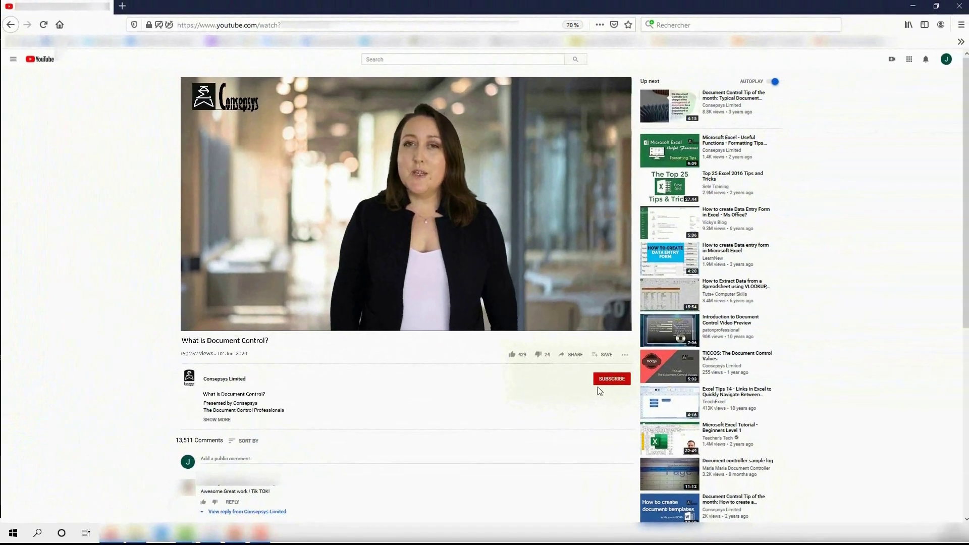
Step: Subscribe to Consepsys Limited, like the video, and bring up the bell notification options
left_click(600, 382)
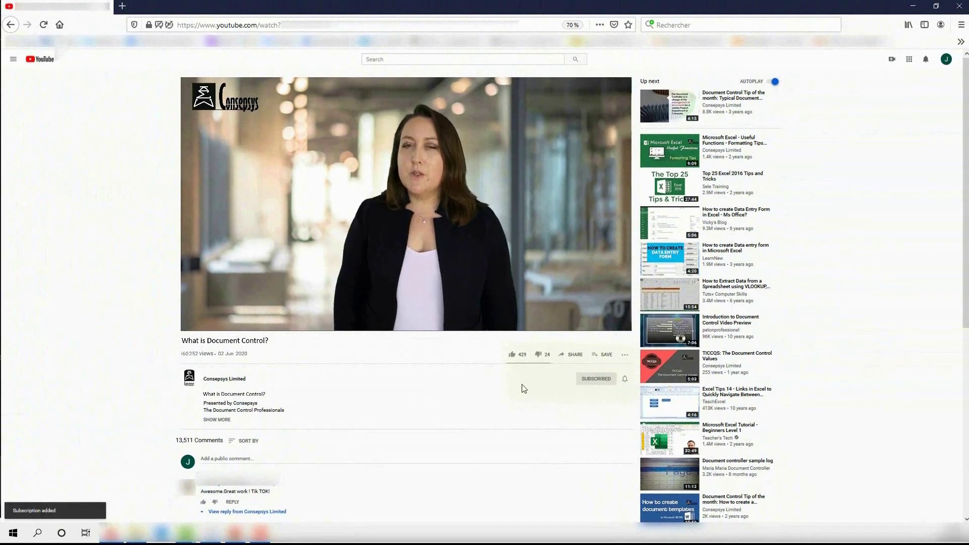
left_click(512, 355)
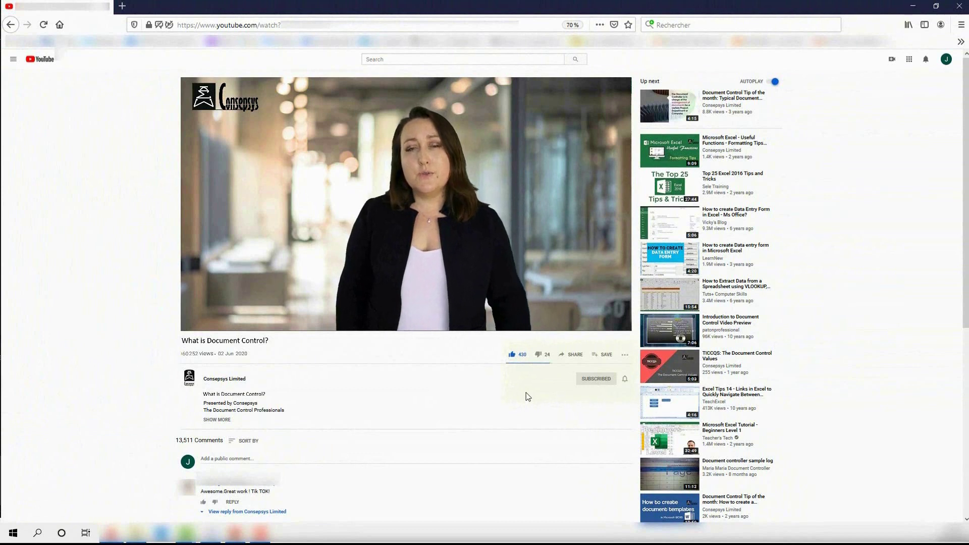
left_click(624, 380)
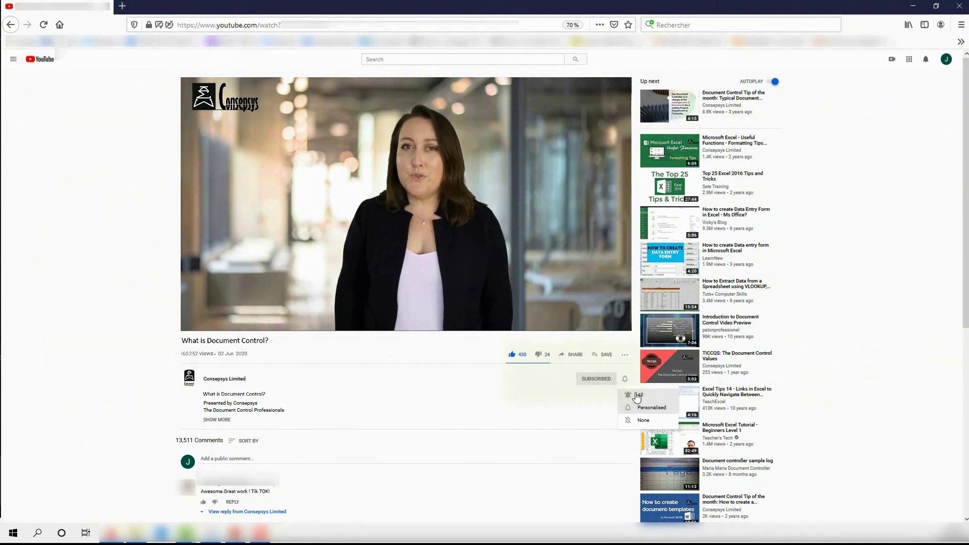